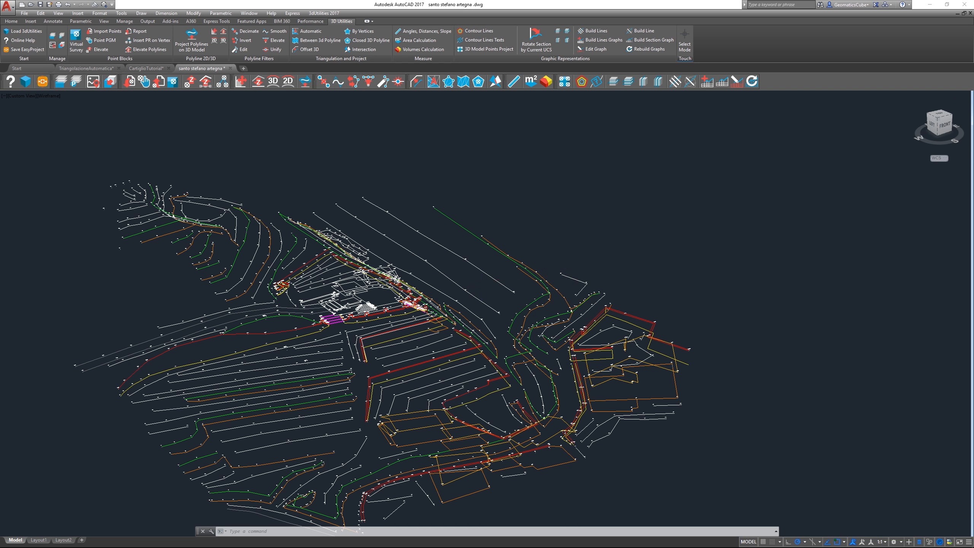
# Step: Examine the surveyed 3D polylines and the flat 2D polylines lying beneath them
pyautogui.scroll(-2, 482, 278)
pyautogui.scroll(2, 440, 409)
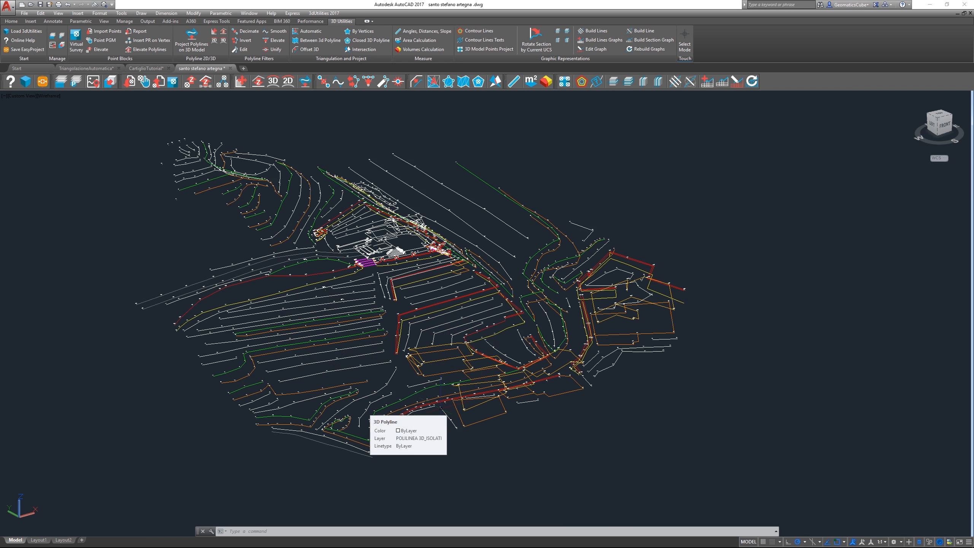
pyautogui.scroll(2, 240, 350)
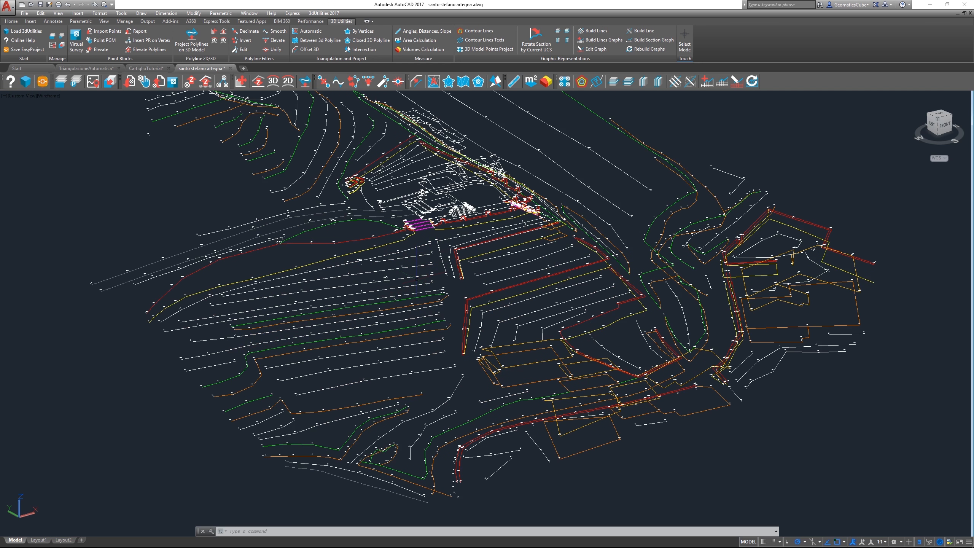
pyautogui.scroll(-2, 472, 392)
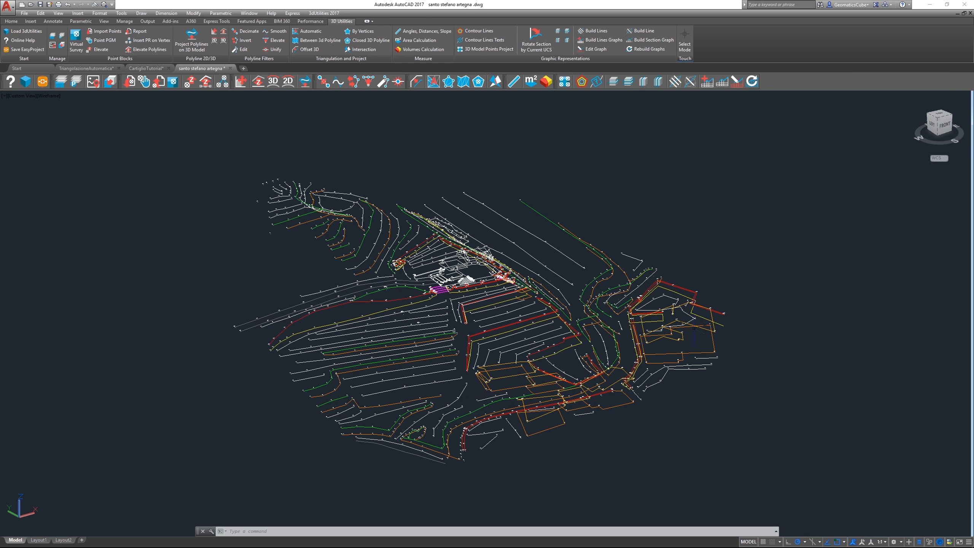
pyautogui.moveTo(640, 301)
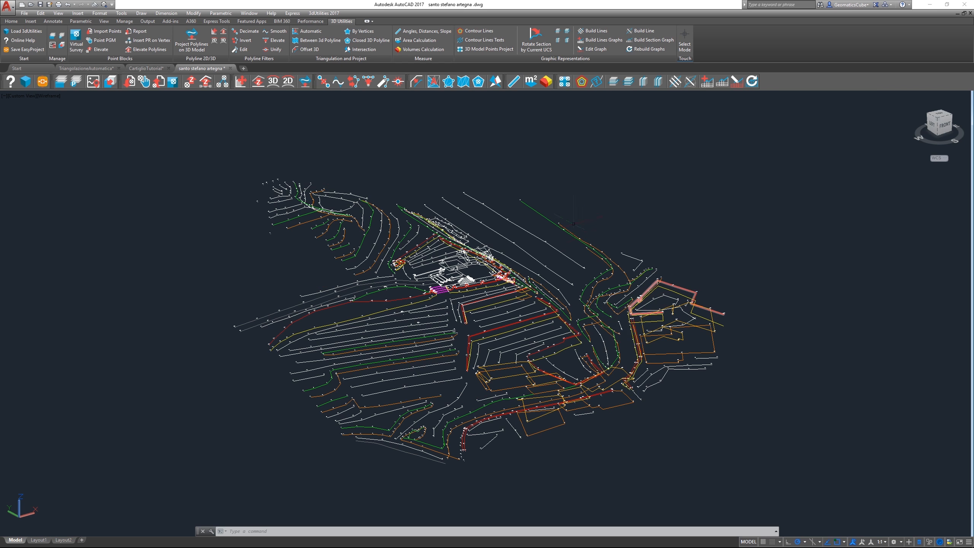
pyautogui.scroll(-10, 542, 165)
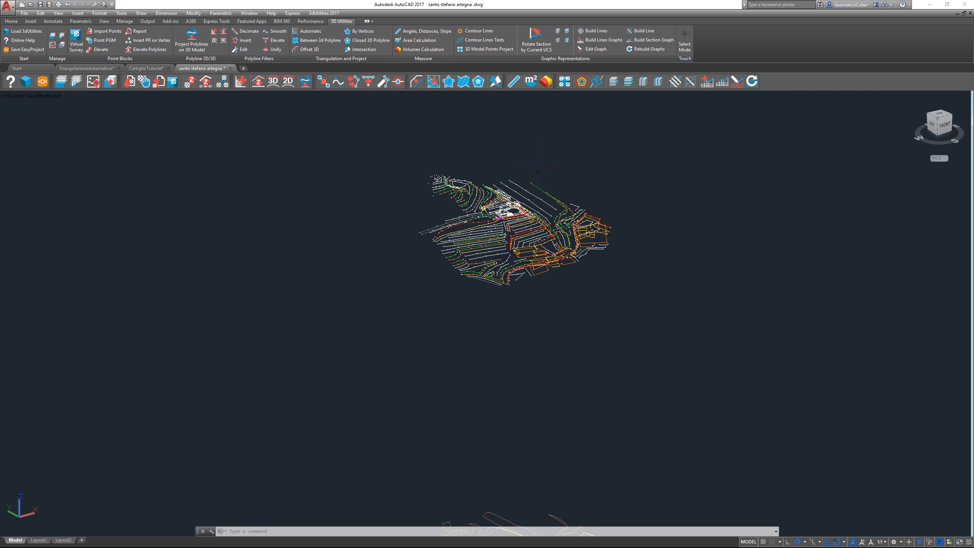
pyautogui.scroll(3, 553, 459)
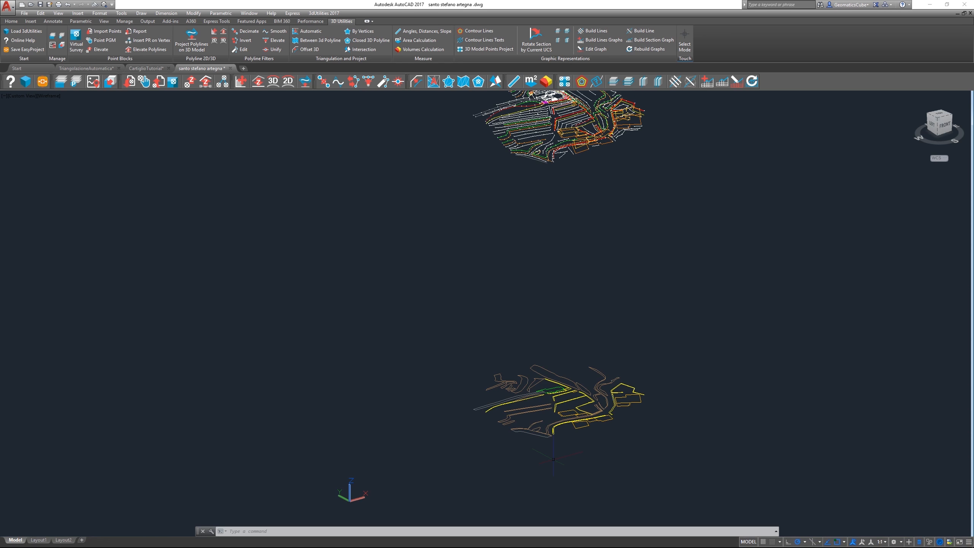
pyautogui.scroll(2, 572, 411)
pyautogui.scroll(2, 572, 411)
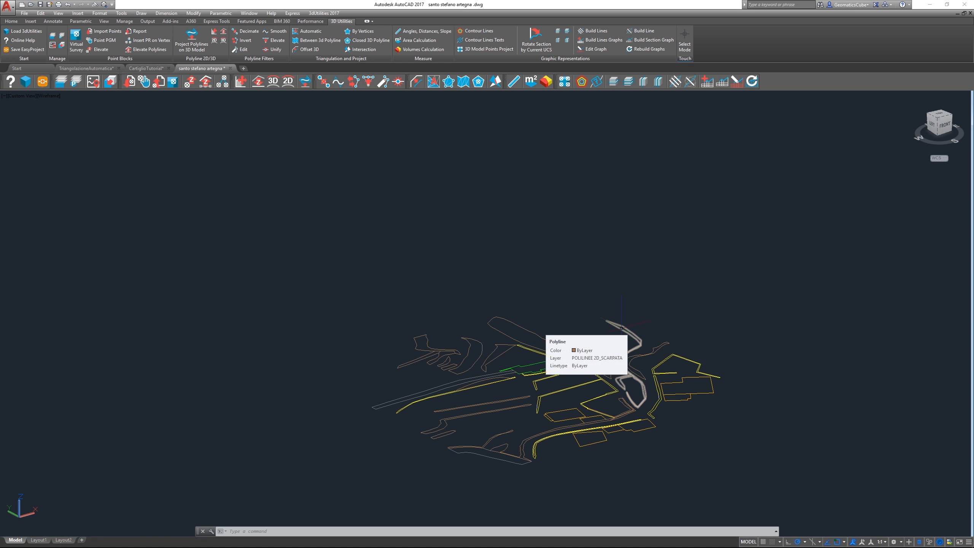
pyautogui.scroll(-3, 510, 397)
pyautogui.scroll(4, 520, 424)
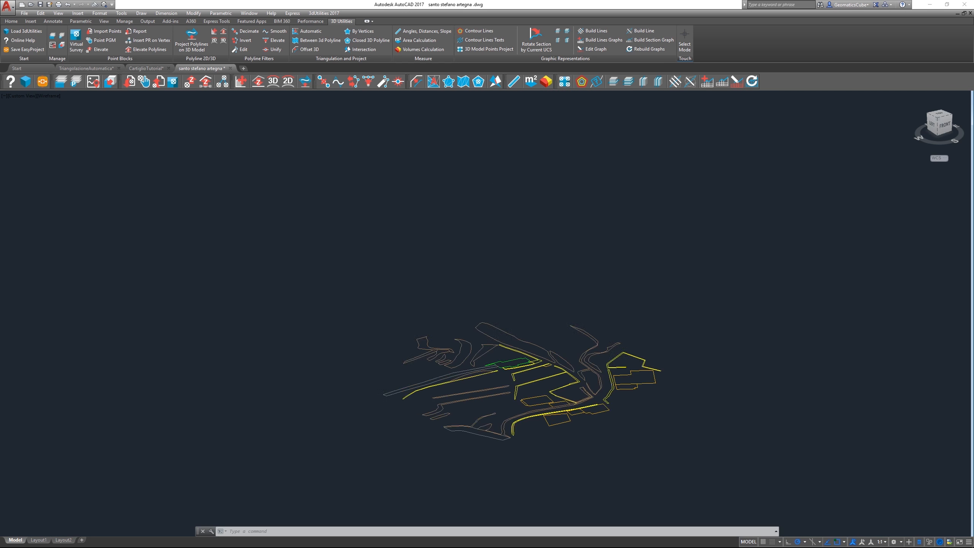
pyautogui.scroll(-4, 516, 428)
pyautogui.scroll(-5, 512, 432)
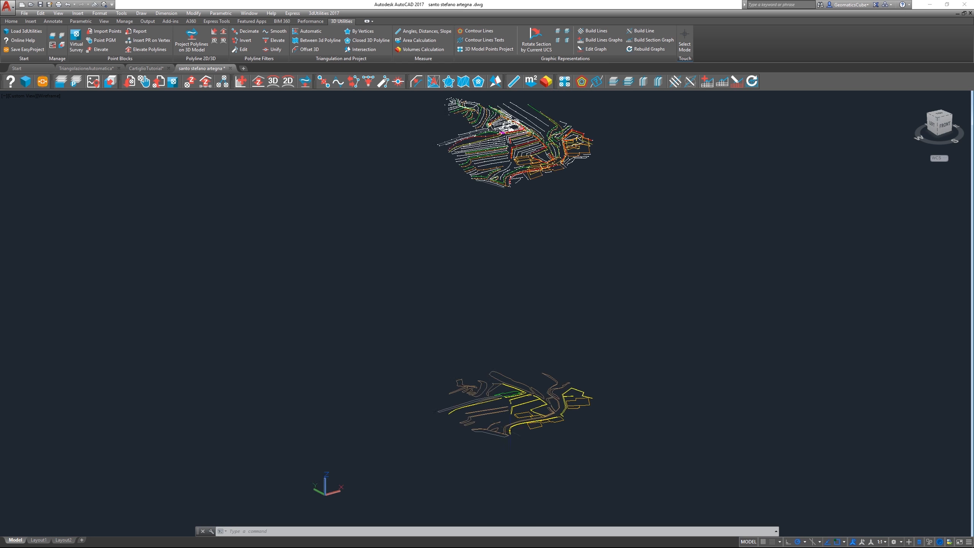
pyautogui.moveTo(512, 432); pyautogui.dragTo(518, 507, button='middle')
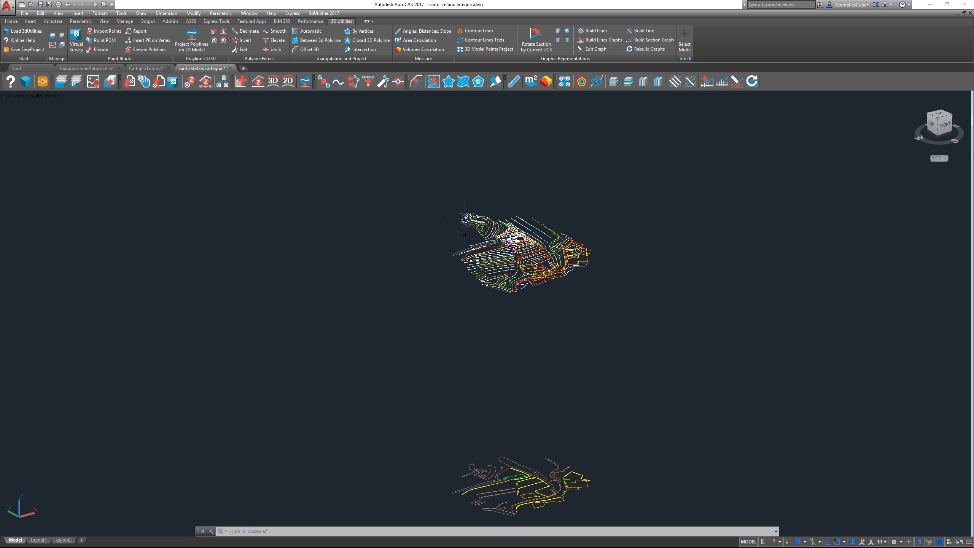
pyautogui.scroll(2, 572, 498)
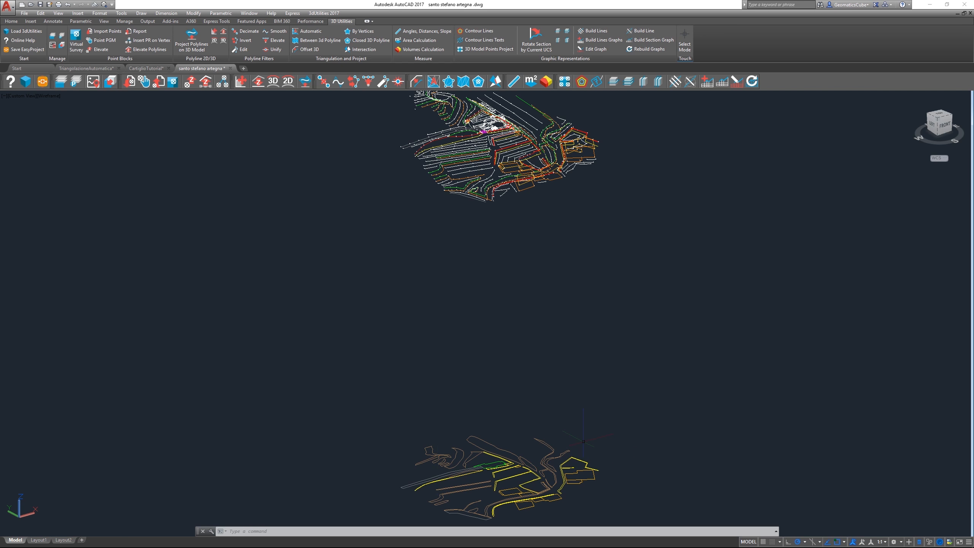
# Step: Approximate the adjacent green and orange 3D embankment polylines with 2D polylines, using the Zero Elevation option
pyautogui.click(258, 81)
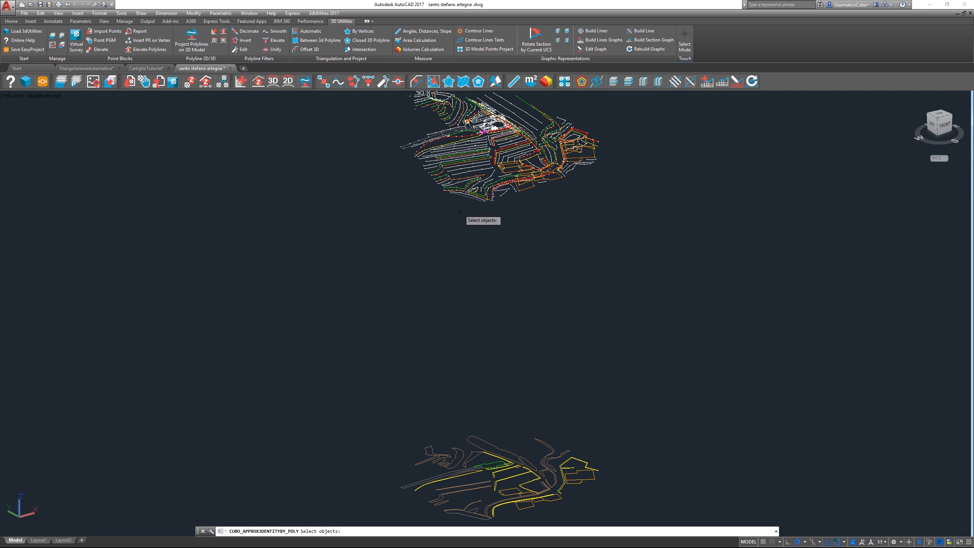
pyautogui.scroll(5, 462, 146)
pyautogui.scroll(2, 409, 199)
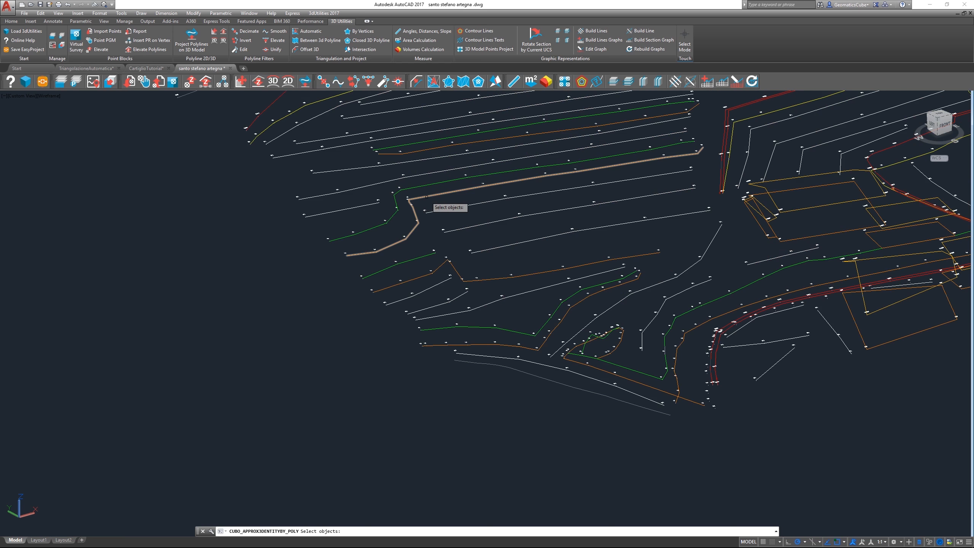
pyautogui.click(426, 196)
pyautogui.click(422, 186)
pyautogui.press('Return')
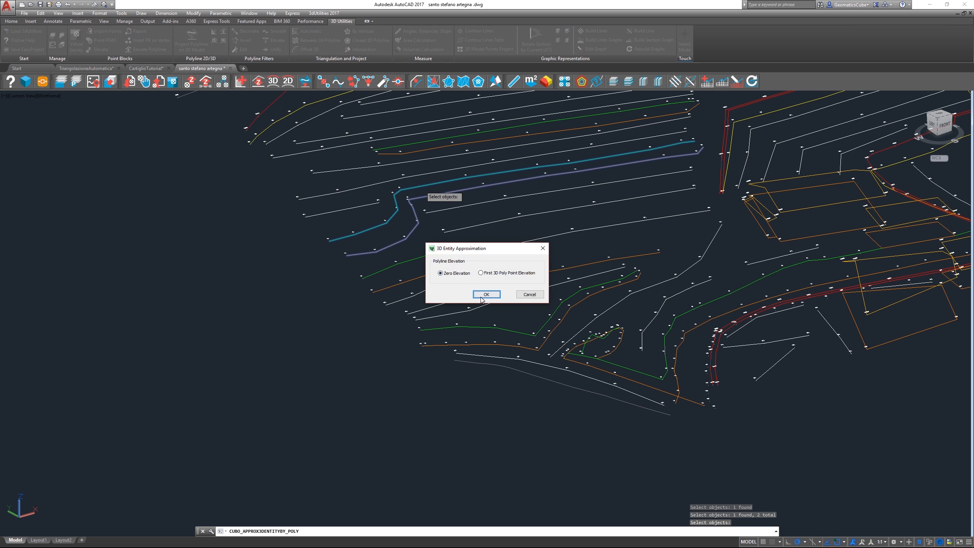
pyautogui.click(486, 294)
# Step: Undo the approximation of the two embankment polylines
pyautogui.hotkey('ctrl', 'z')
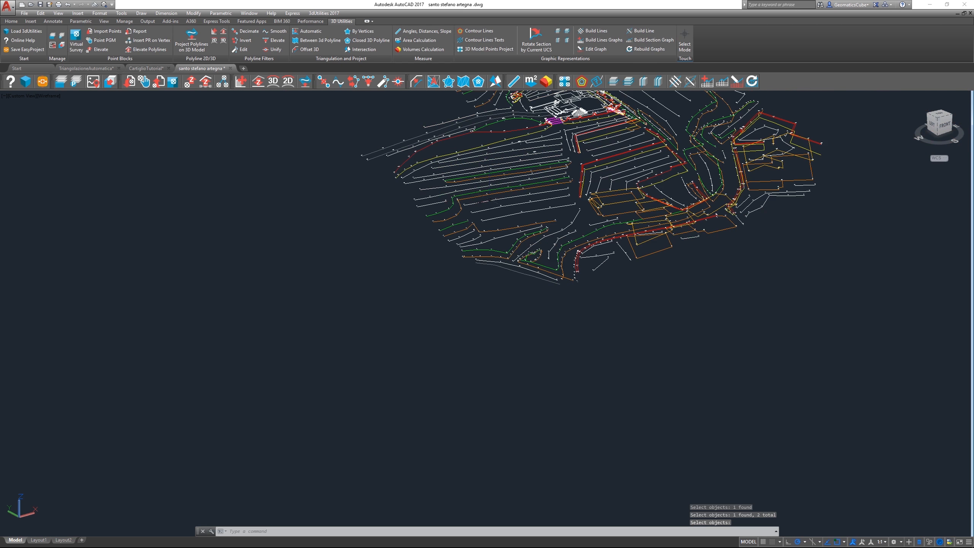
pyautogui.hotkey('ctrl', 'z')
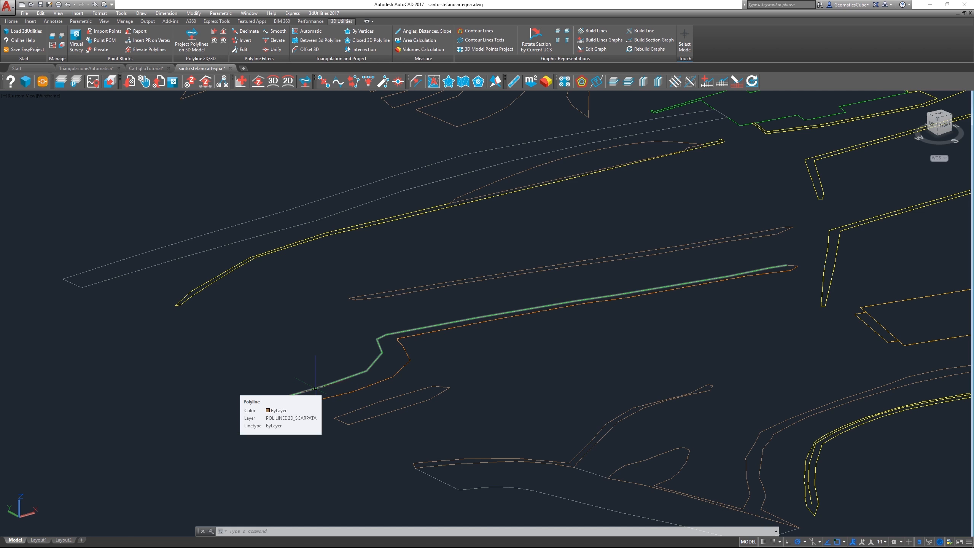
pyautogui.hotkey('ctrl', 'z')
pyautogui.hotkey('ctrl', 'z')
pyautogui.scroll(-3, 430, 277)
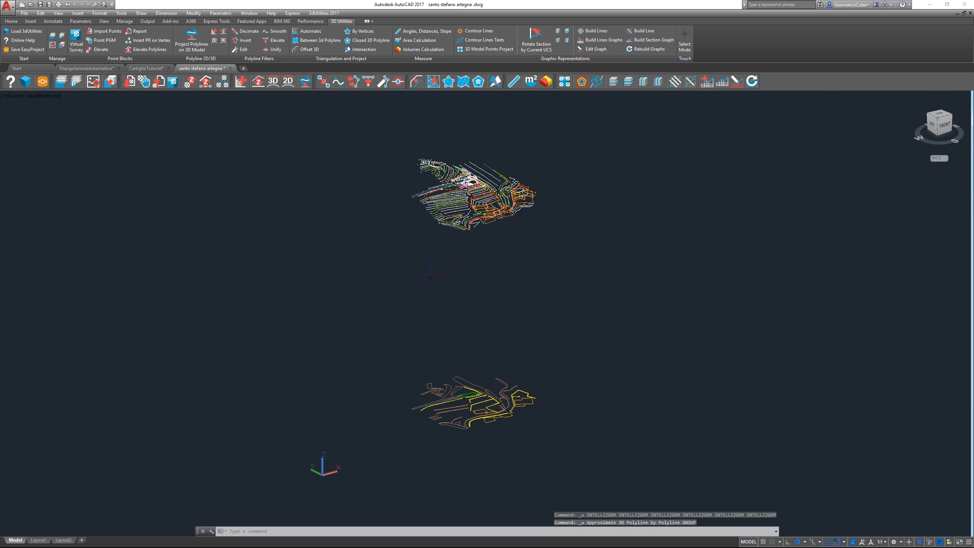
pyautogui.scroll(2, 456, 295)
pyautogui.scroll(-2, 480, 228)
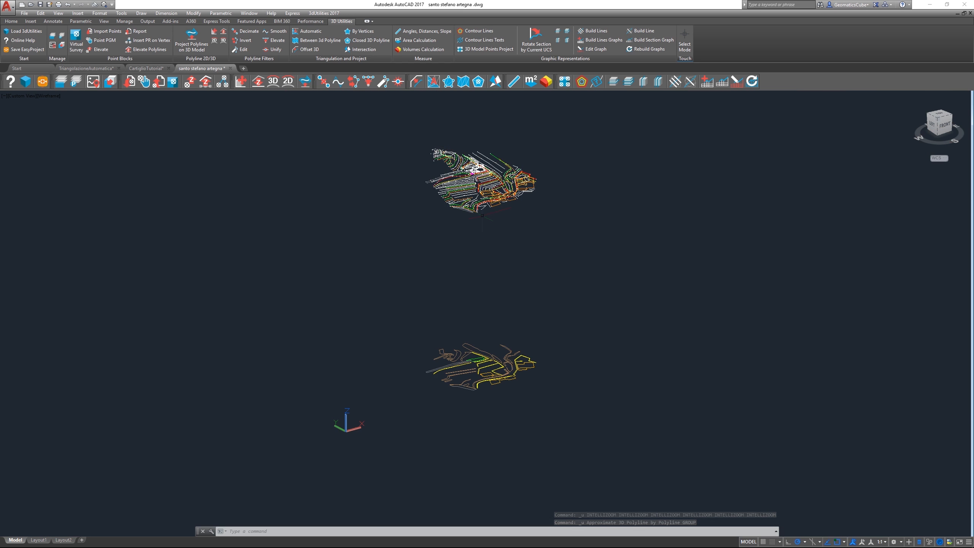
pyautogui.scroll(2, 484, 122)
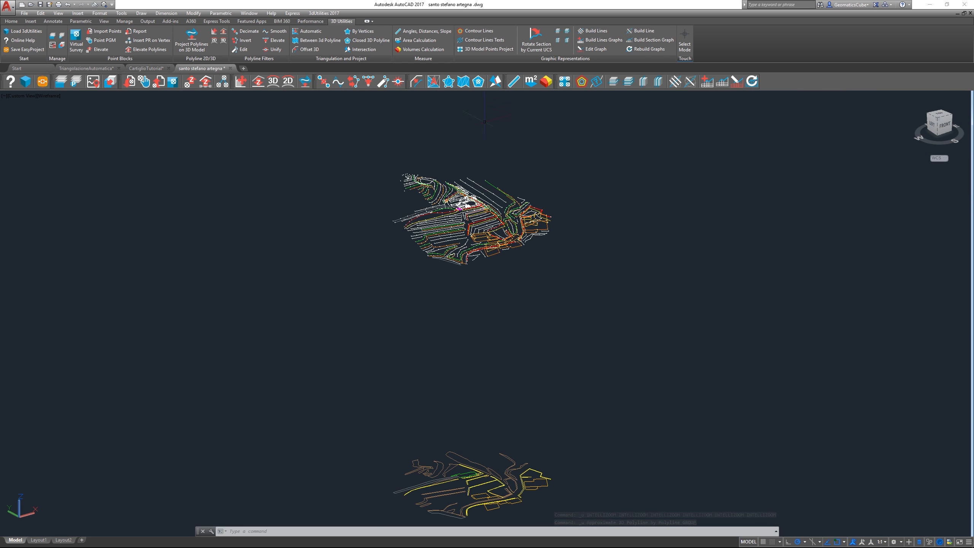
# Step: Run the automatic triangulation on the entire survey, selecting all points and polylines in the top view
pyautogui.click(942, 118)
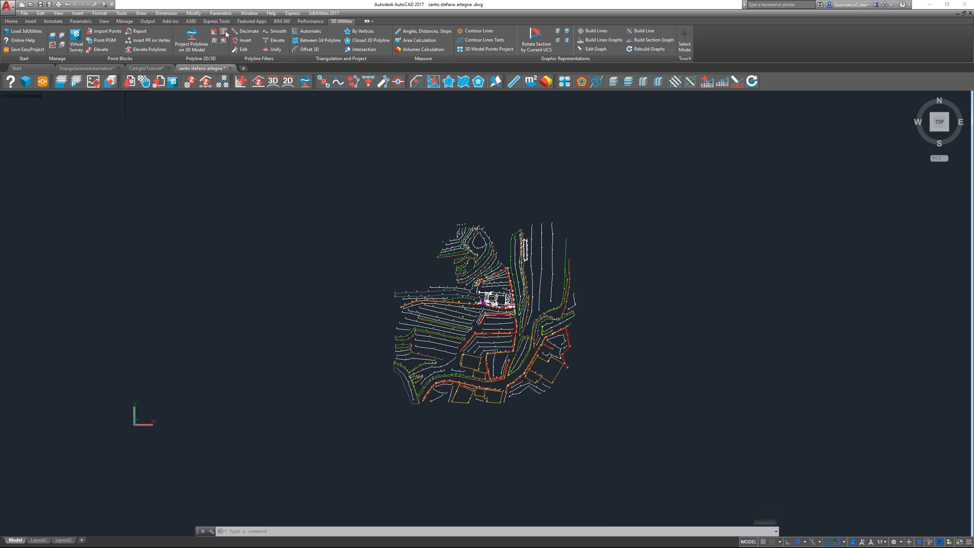
pyautogui.click(310, 31)
pyautogui.click(347, 189)
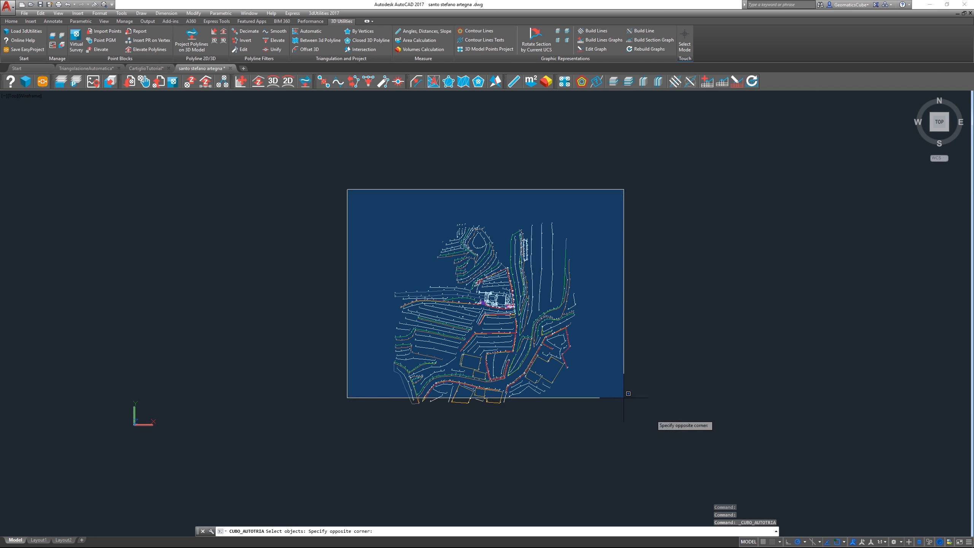
pyautogui.click(678, 442)
pyautogui.press('Return')
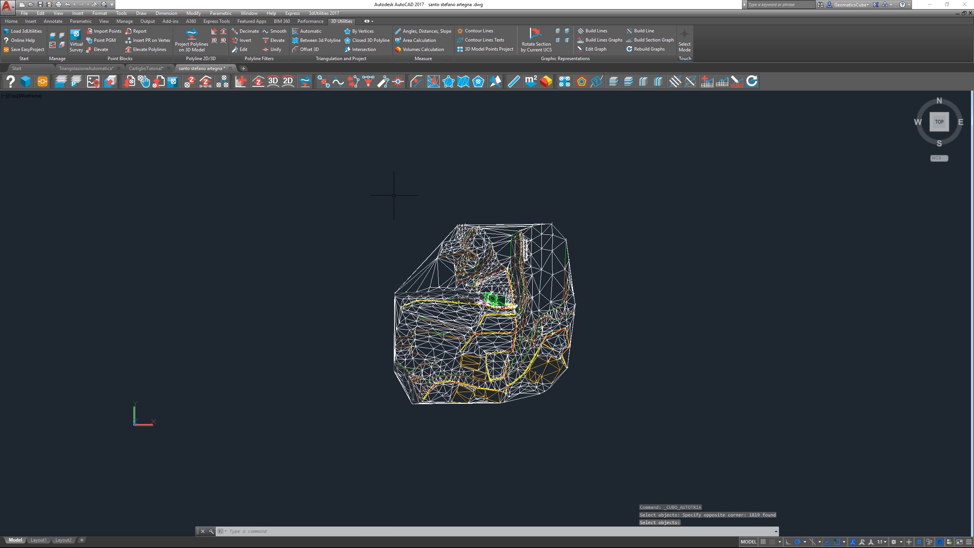
# Step: Display the triangulated terrain in the Shaded visual style and view it obliquely in 3D
pyautogui.click(30, 95)
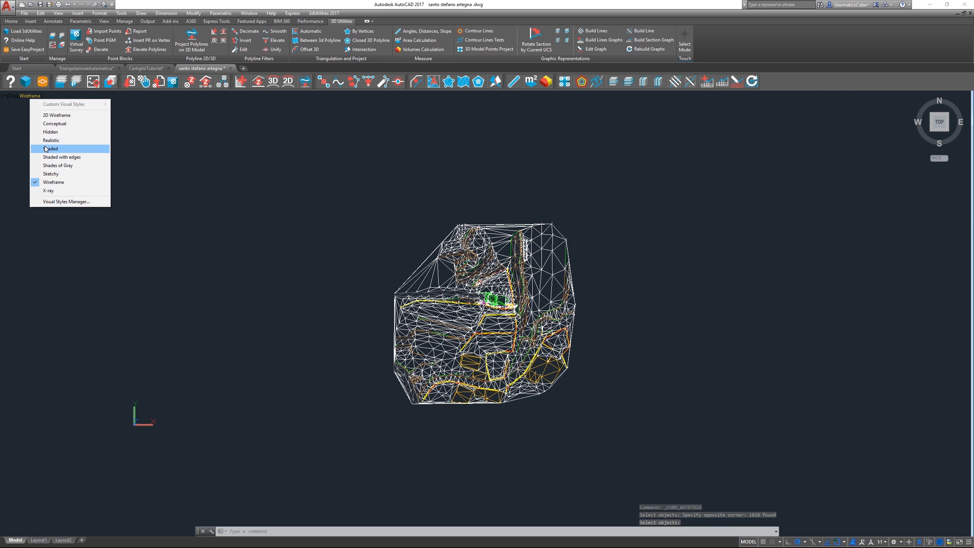
pyautogui.click(50, 149)
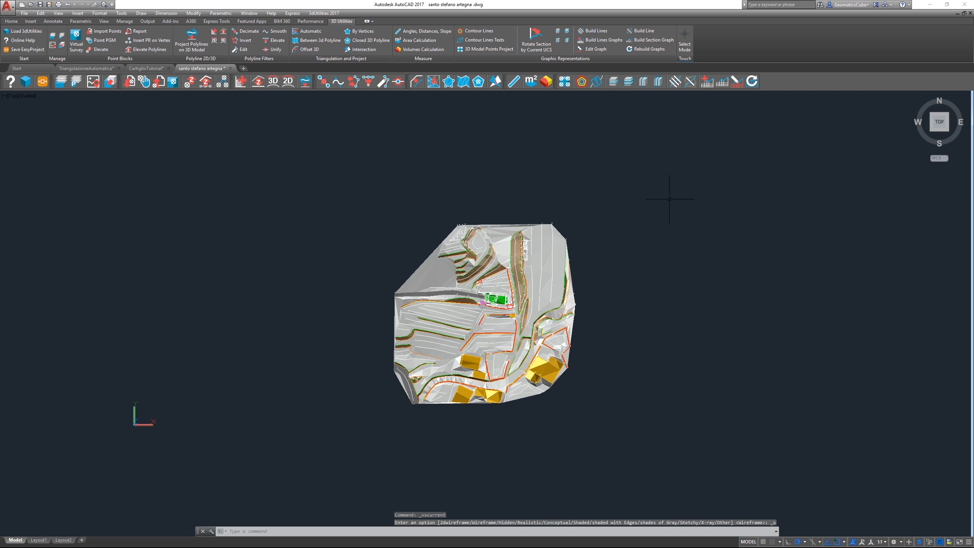
pyautogui.keyDown('shift'); pyautogui.moveTo(588, 311); pyautogui.dragTo(503, 176, button='middle'); pyautogui.keyUp('shift')
pyautogui.scroll(5, 502, 176)
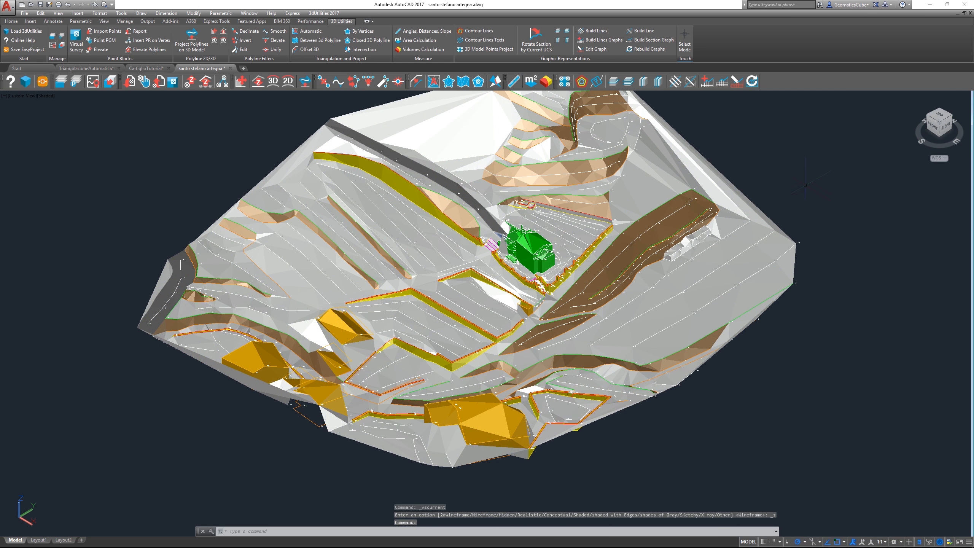
# Step: Inspect the shaded terrain model from several sides, including the embankments, roads, retaining walls and buildings
pyautogui.keyDown('shift'); pyautogui.moveTo(805, 185); pyautogui.dragTo(795, 197, button='middle'); pyautogui.keyUp('shift')
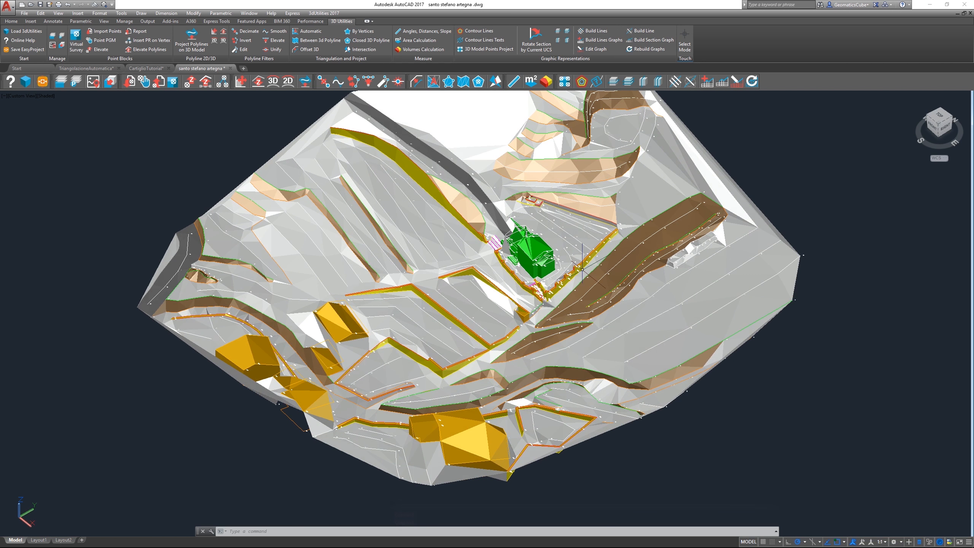
pyautogui.scroll(-3, 593, 307)
pyautogui.scroll(2, 562, 216)
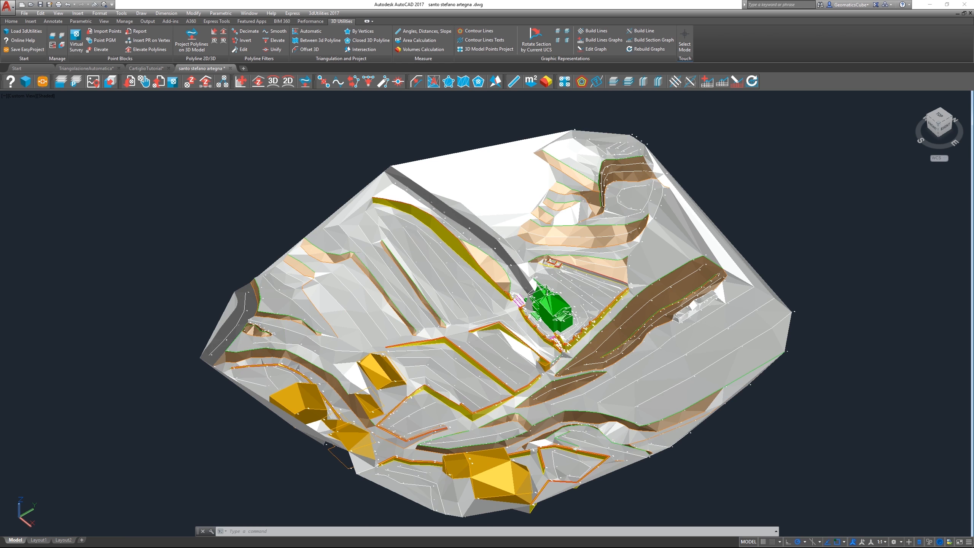
pyautogui.keyDown('shift'); pyautogui.moveTo(264, 326); pyautogui.dragTo(450, 333, button='middle'); pyautogui.keyUp('shift')
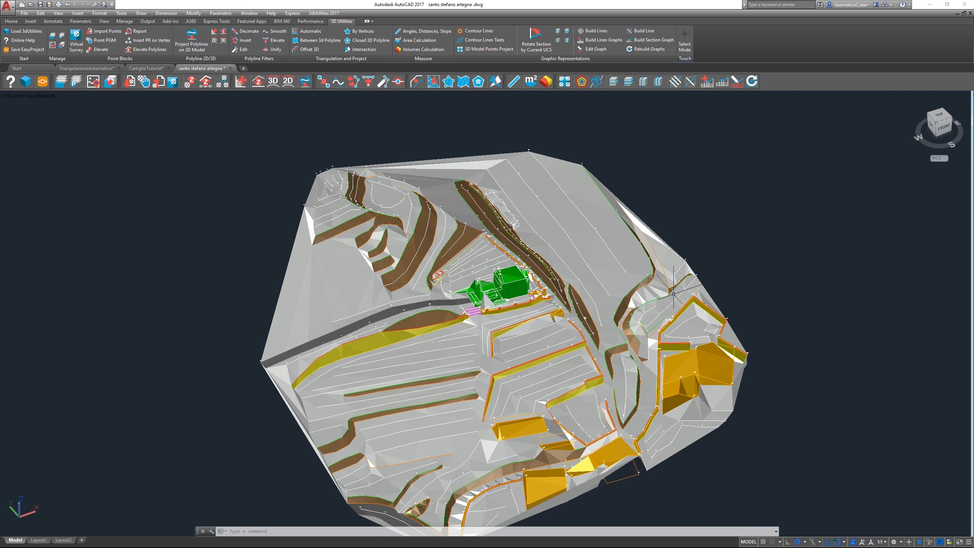
pyautogui.scroll(4, 673, 293)
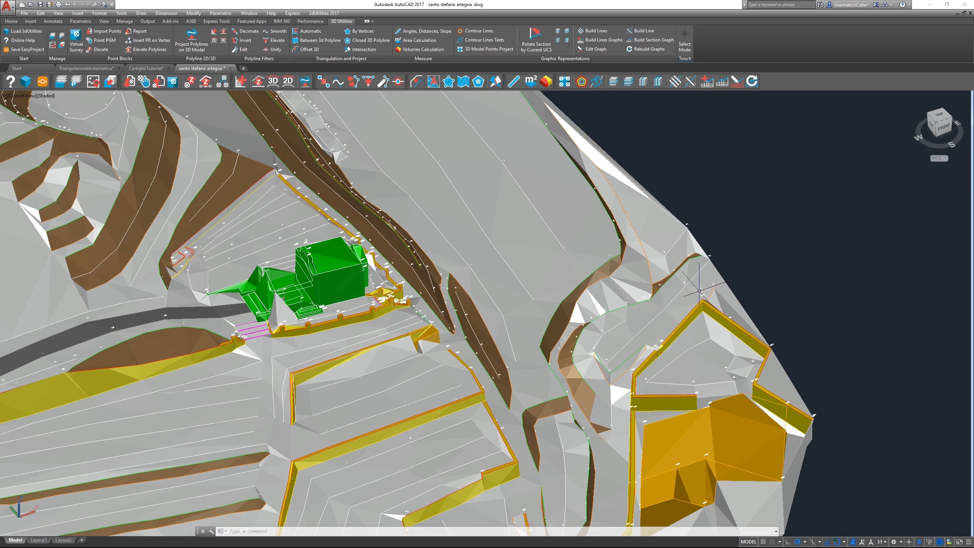
pyautogui.keyDown('shift'); pyautogui.moveTo(629, 288); pyautogui.dragTo(713, 295, button='middle'); pyautogui.keyUp('shift')
pyautogui.scroll(5, 467, 327)
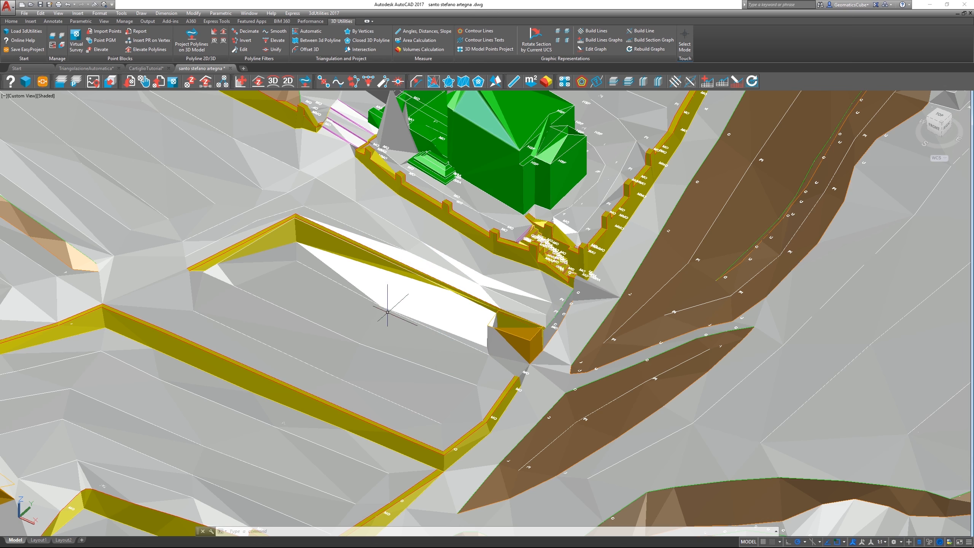
# Step: Erase the grey 3D faces at the foot of the retaining wall on the terrace below the green building
pyautogui.keyDown('shift'); pyautogui.moveTo(395, 292); pyautogui.dragTo(440, 333, button='middle'); pyautogui.keyUp('shift')
pyautogui.scroll(3, 450, 337)
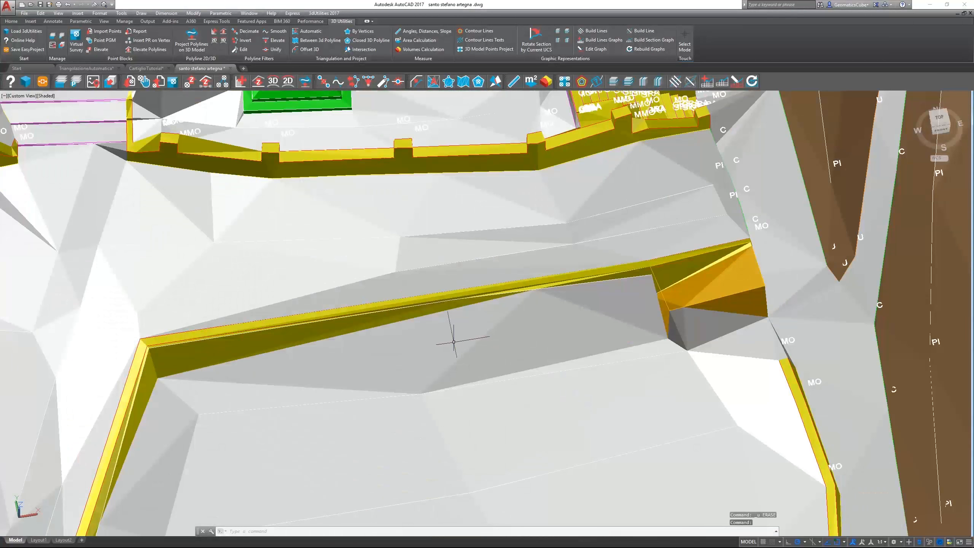
pyautogui.click(454, 341)
pyautogui.press('Delete')
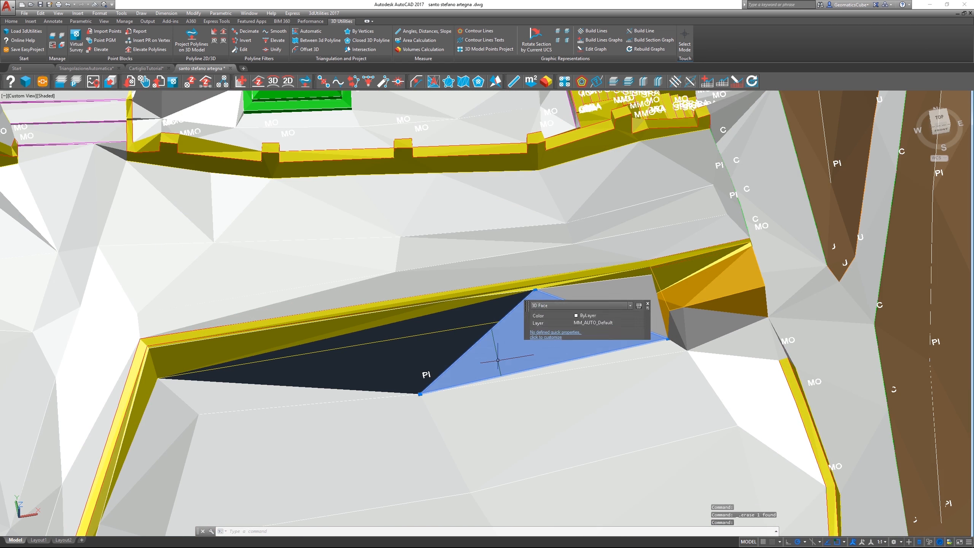
pyautogui.click(603, 315)
pyautogui.moveTo(603, 315)
pyautogui.keyDown('shift'); pyautogui.mouseDown(button='middle')
pyautogui.moveTo(654, 245)
pyautogui.moveTo(663, 321)
pyautogui.moveTo(635, 290)
pyautogui.mouseUp(button='middle'); pyautogui.keyUp('shift')
pyautogui.press('Delete')
pyautogui.click(685, 265)
pyautogui.press('Escape')
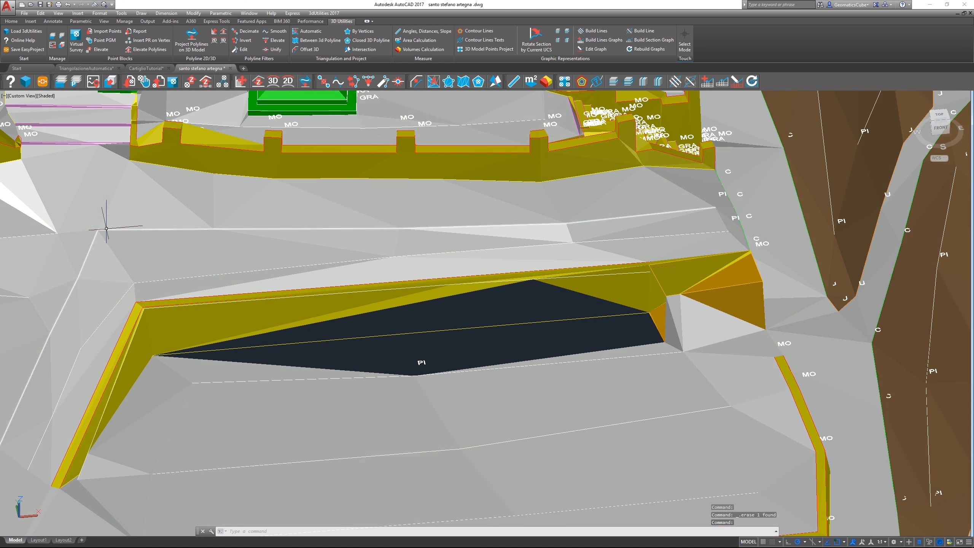
# Step: Try filling the upper part of the gap below the retaining wall with a triangle by vertices, and erase that grey face
pyautogui.click(449, 85)
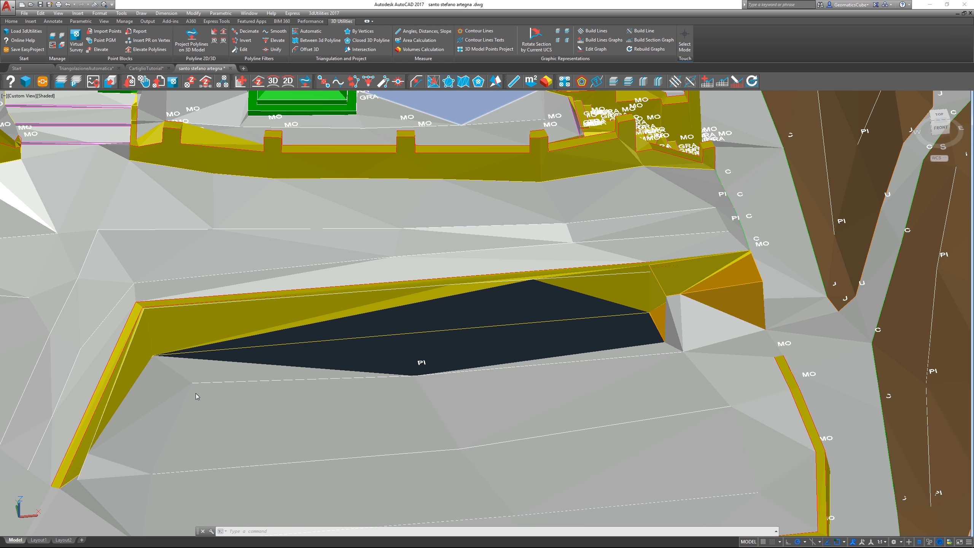
pyautogui.click(155, 355)
pyautogui.click(650, 312)
pyautogui.click(532, 280)
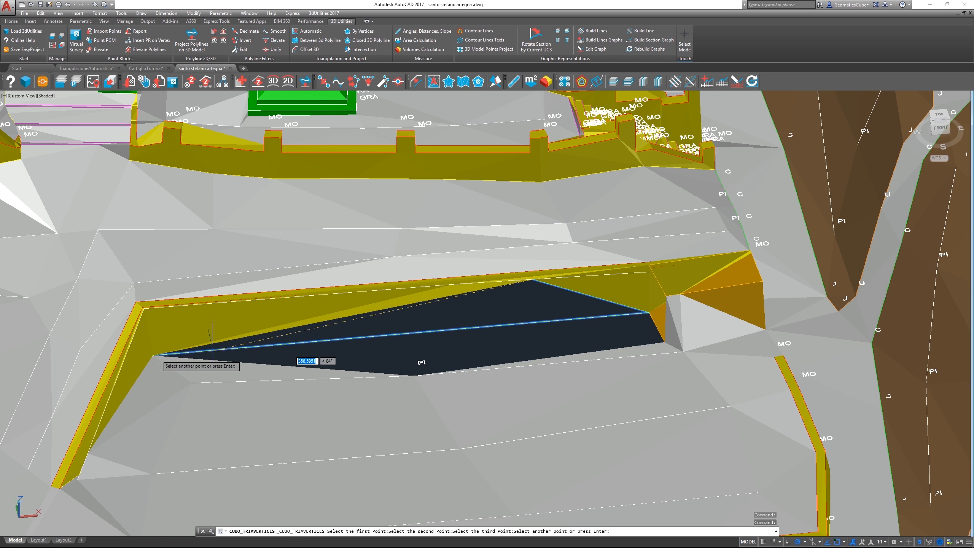
pyautogui.click(153, 356)
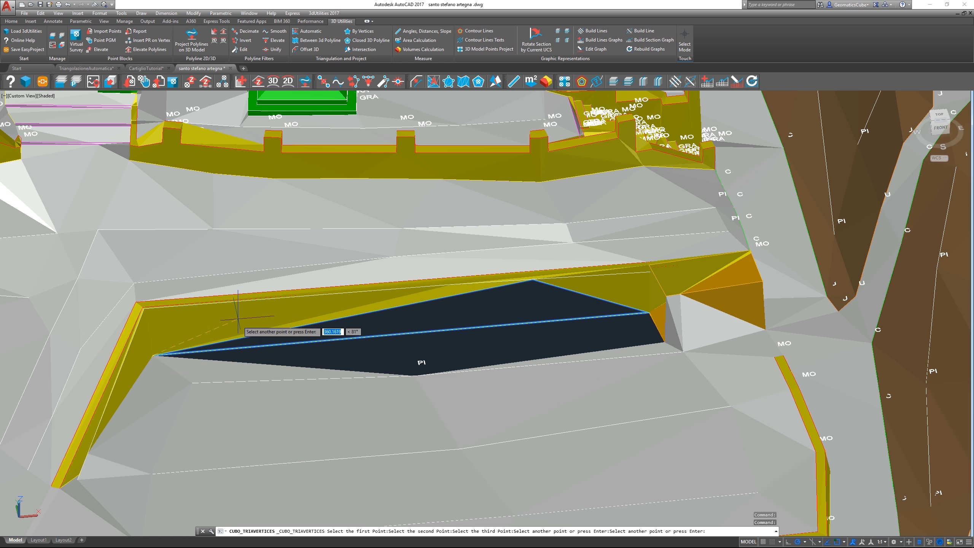
pyautogui.press('Return')
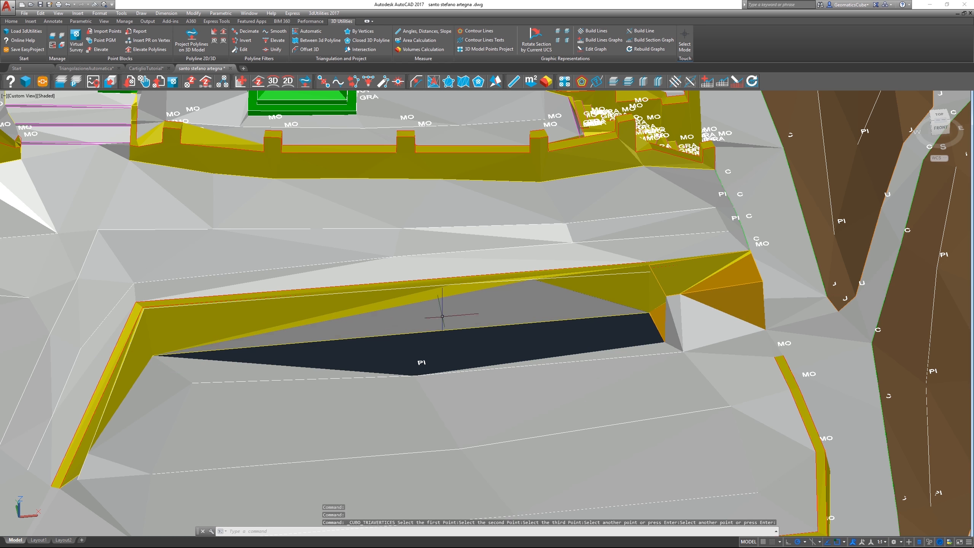
pyautogui.click(471, 292)
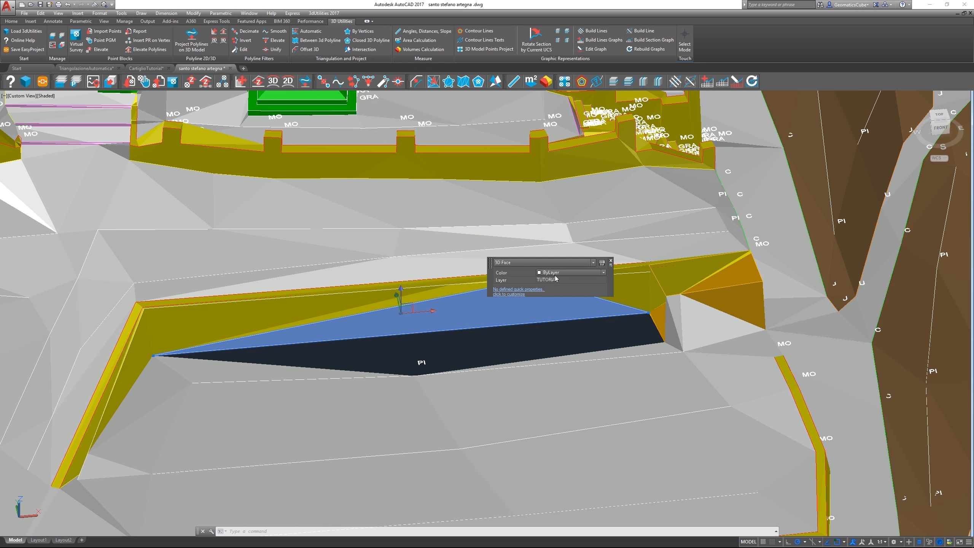
pyautogui.press('Escape')
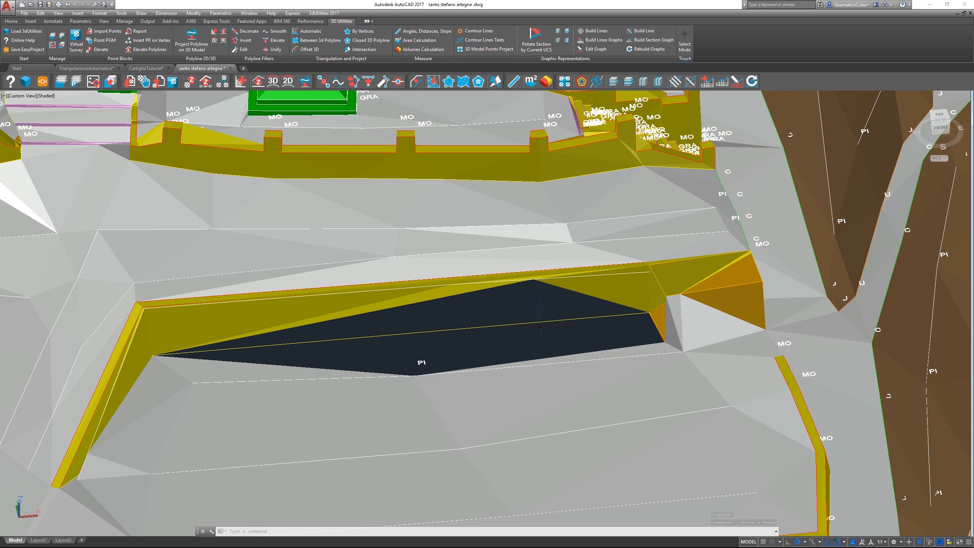
# Step: Triangulate by vertices the upper part of the gap, picking both ends of the yellow line and the peak on the retaining wall
pyautogui.click(362, 34)
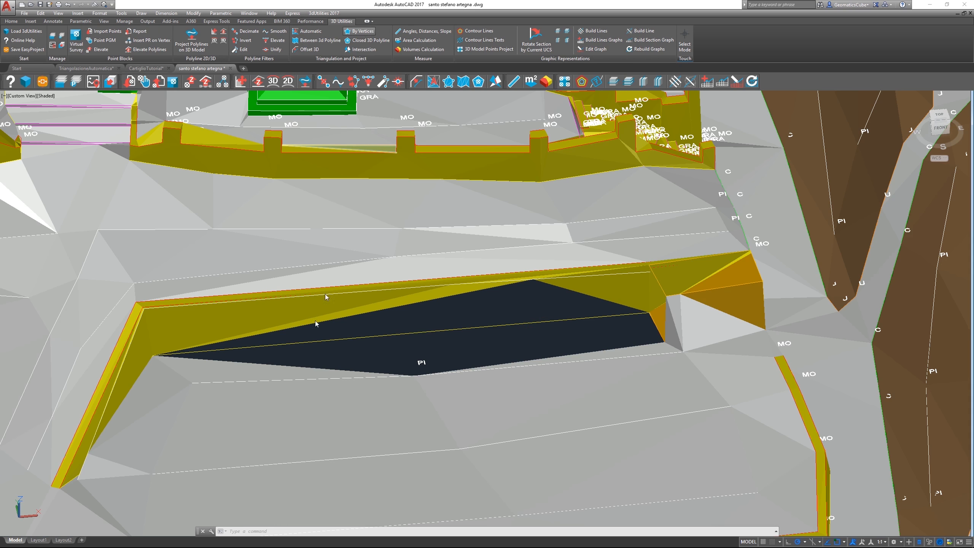
pyautogui.click(153, 357)
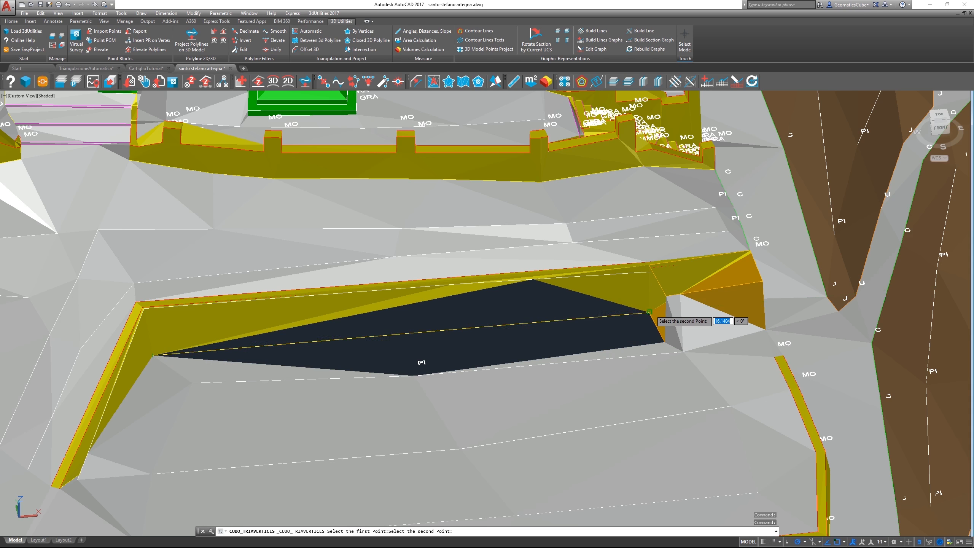
pyautogui.click(649, 311)
pyautogui.click(532, 280)
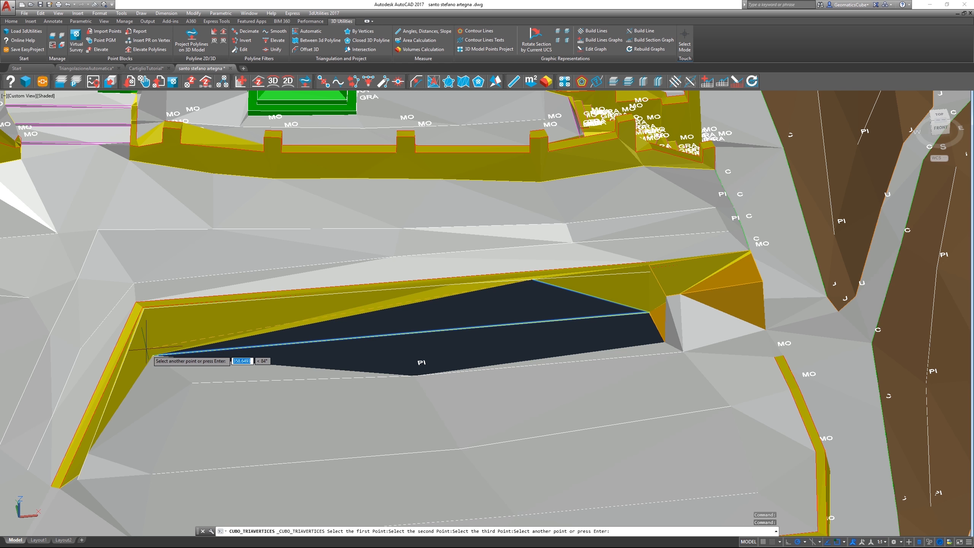
pyautogui.press('Return')
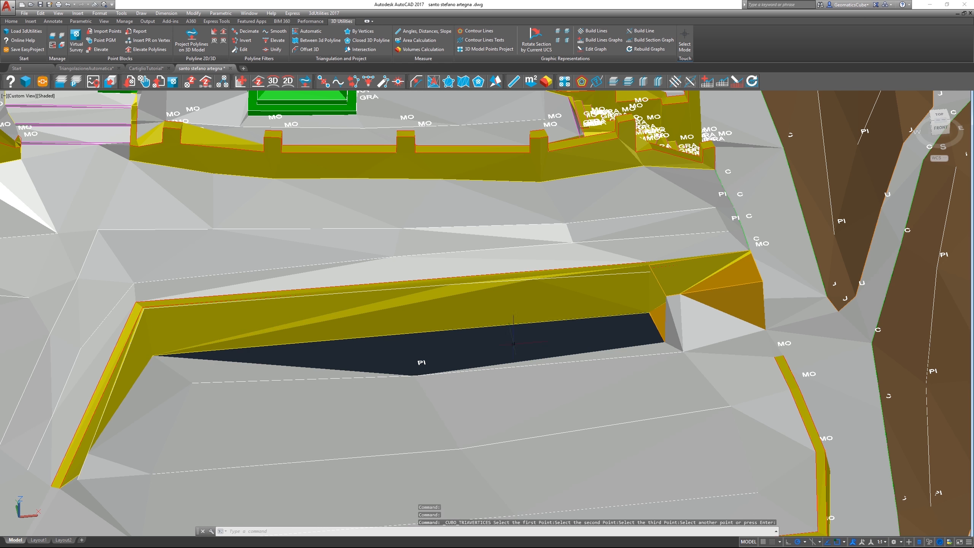
# Step: Triangulate by vertices the remaining gap below the retaining wall, picking its four corners and closing at the first one
pyautogui.keyDown('shift'); pyautogui.moveTo(591, 338); pyautogui.dragTo(581, 361, button='middle'); pyautogui.keyUp('shift')
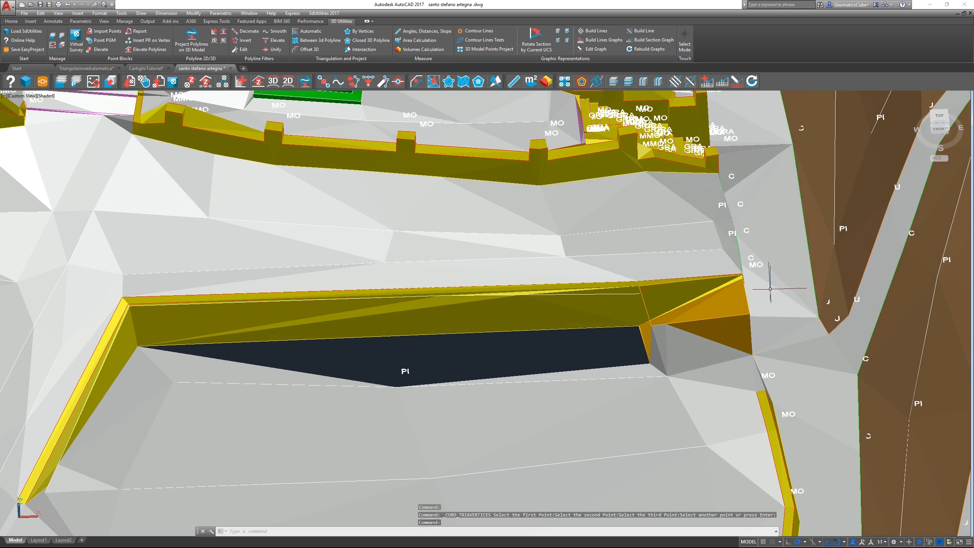
pyautogui.scroll(2, 721, 286)
pyautogui.scroll(-2, 607, 332)
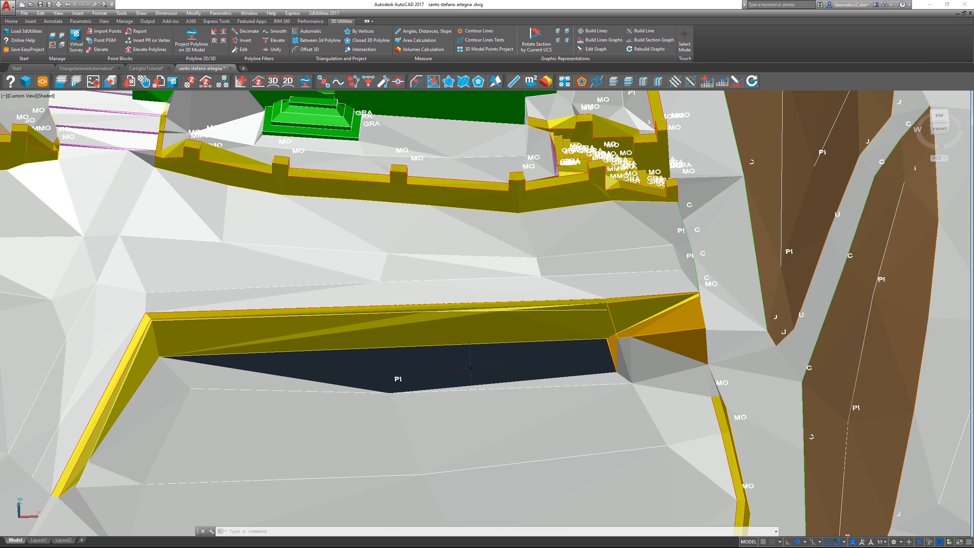
pyautogui.rightClick(321, 367)
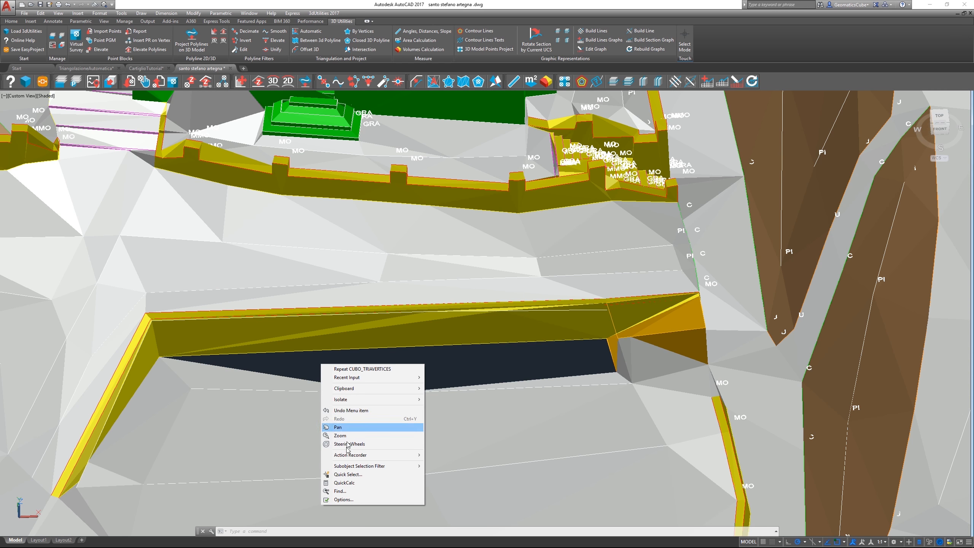
pyautogui.click(360, 369)
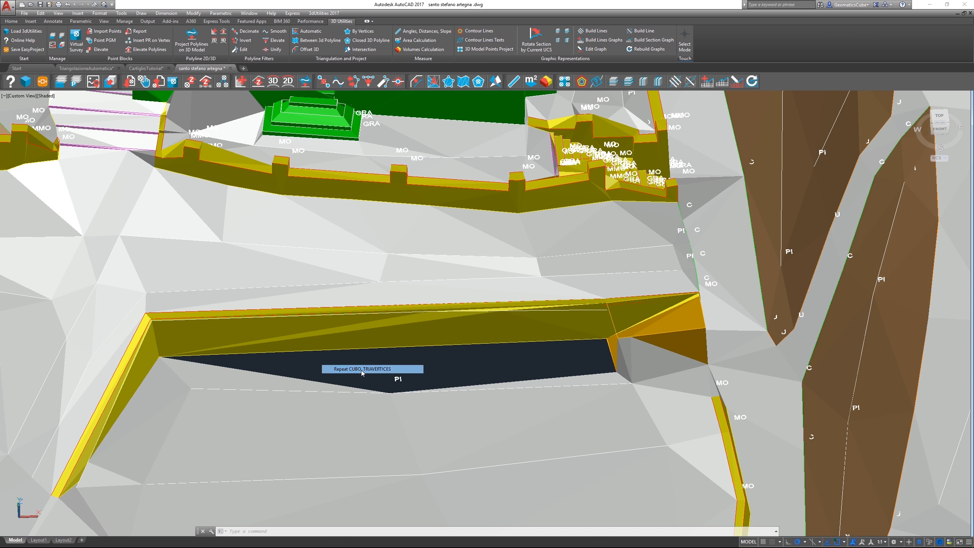
pyautogui.click(166, 356)
pyautogui.click(391, 392)
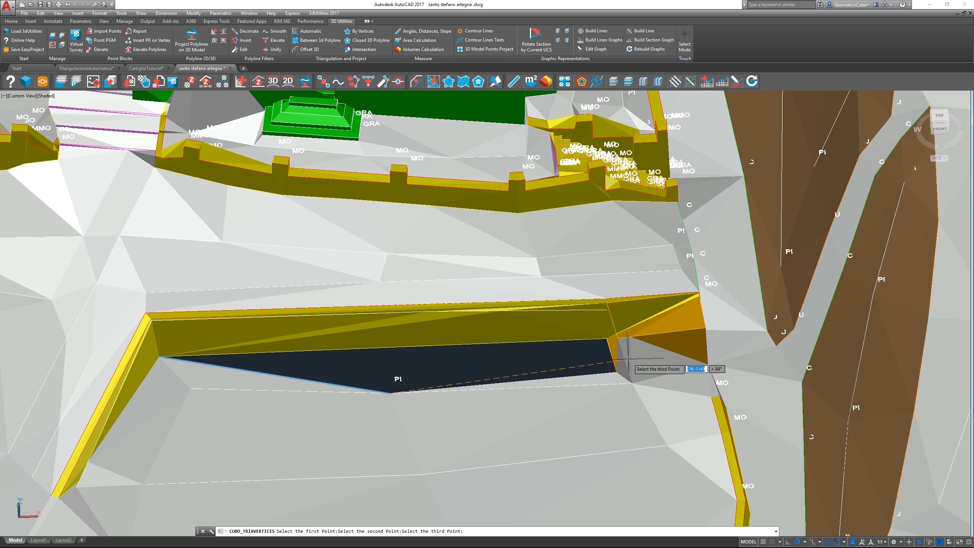
pyautogui.click(616, 371)
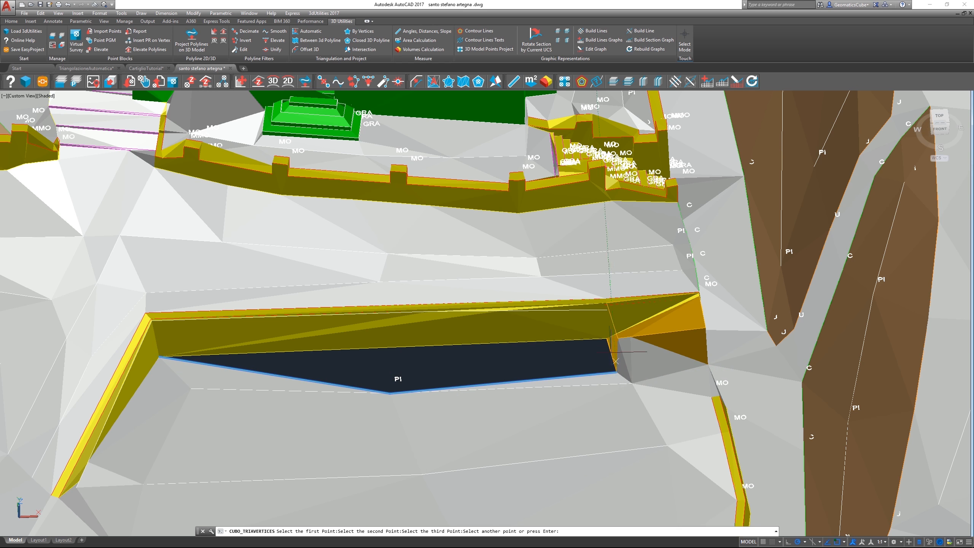
pyautogui.click(606, 339)
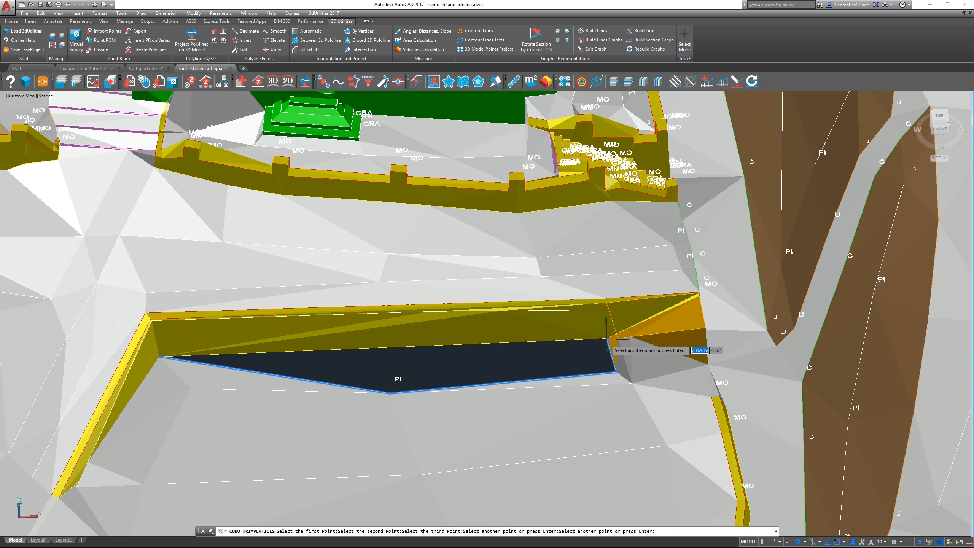
pyautogui.click(159, 357)
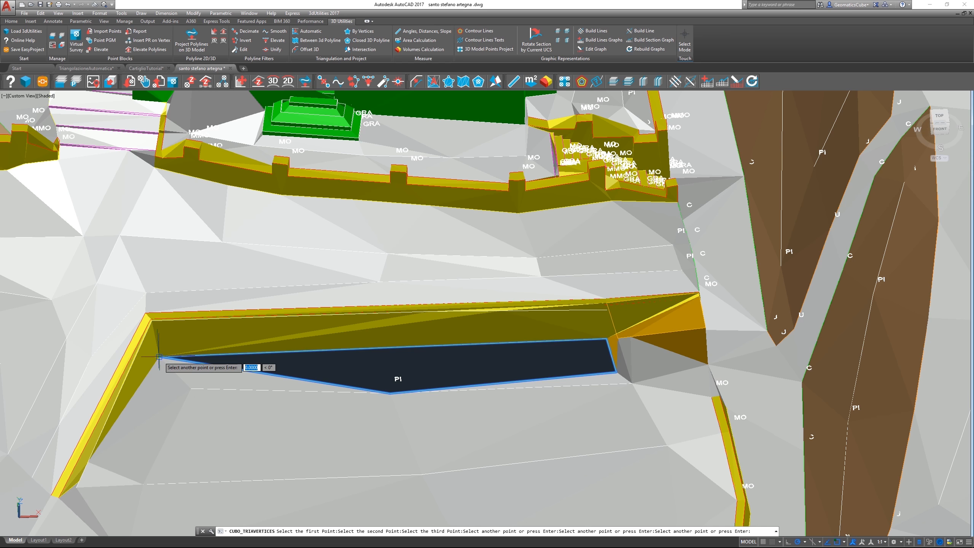
pyautogui.press('Return')
# Step: Examine the repaired retaining wall obliquely and the entire shaded terrain model around it
pyautogui.keyDown('shift'); pyautogui.moveTo(441, 362); pyautogui.dragTo(416, 337, button='middle'); pyautogui.keyUp('shift')
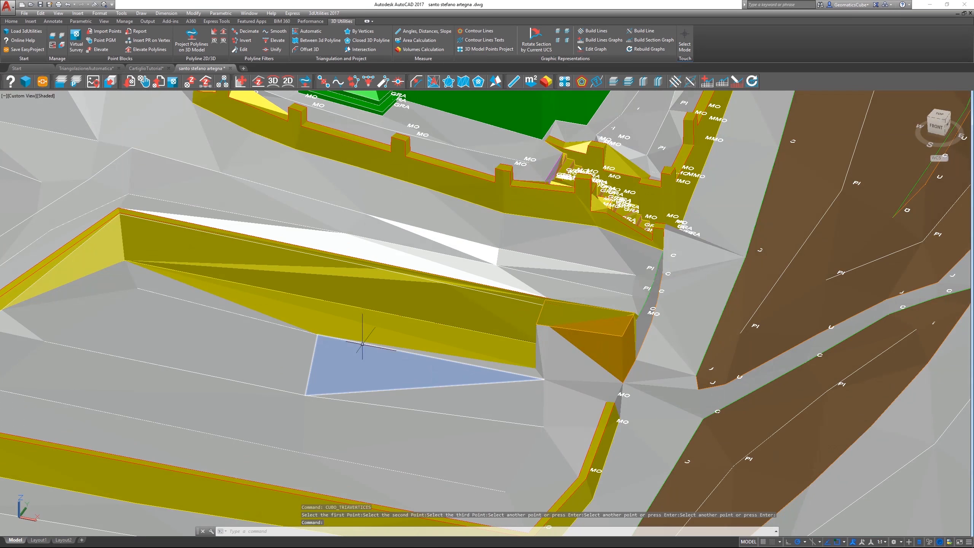
pyautogui.scroll(-3, 361, 345)
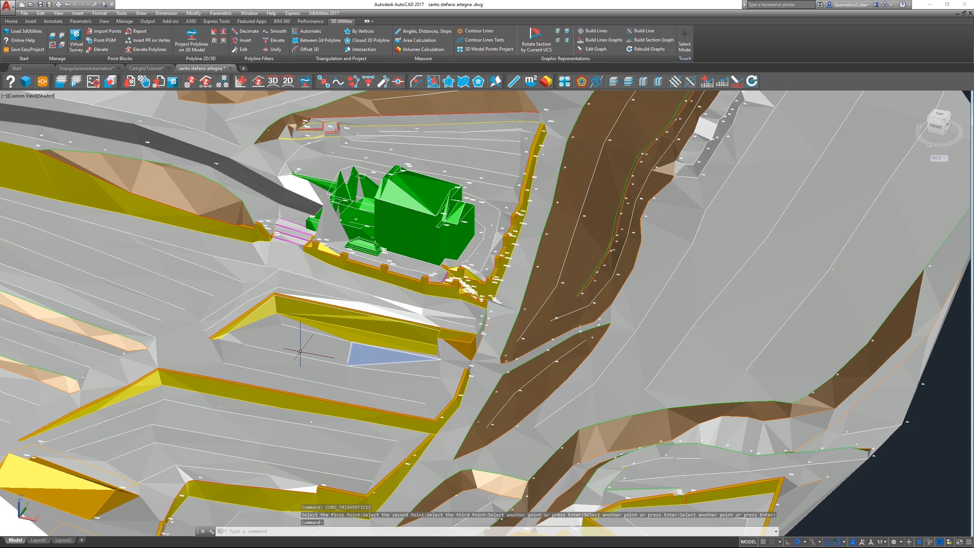
pyautogui.keyDown('shift'); pyautogui.moveTo(292, 345); pyautogui.dragTo(337, 330, button='middle'); pyautogui.keyUp('shift')
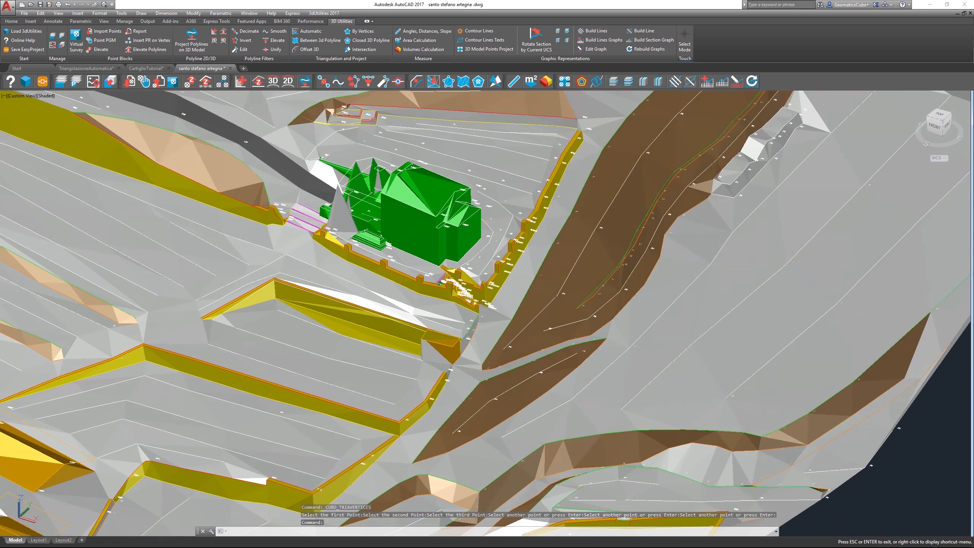
pyautogui.press('Escape')
pyautogui.scroll(-3, 441, 326)
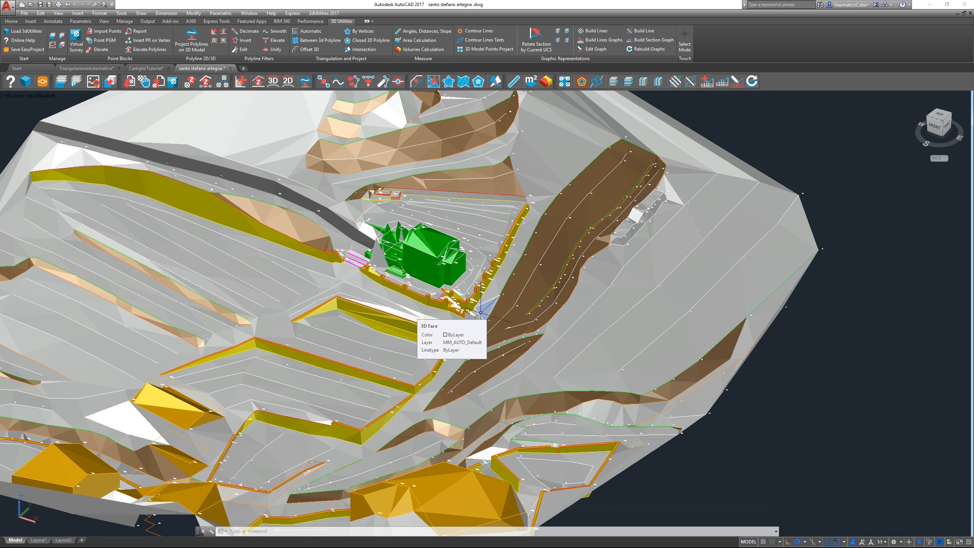
pyautogui.scroll(-3, 538, 254)
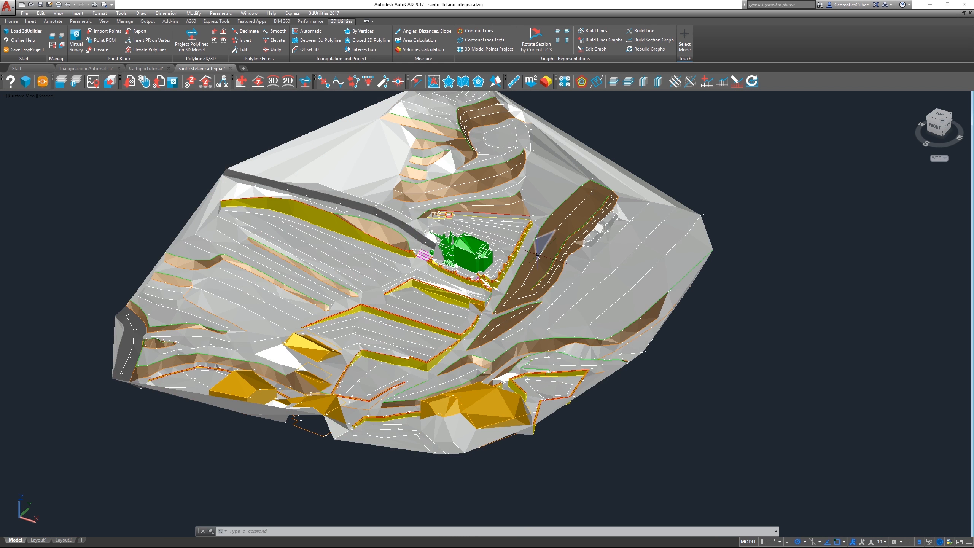
pyautogui.scroll(5, 556, 240)
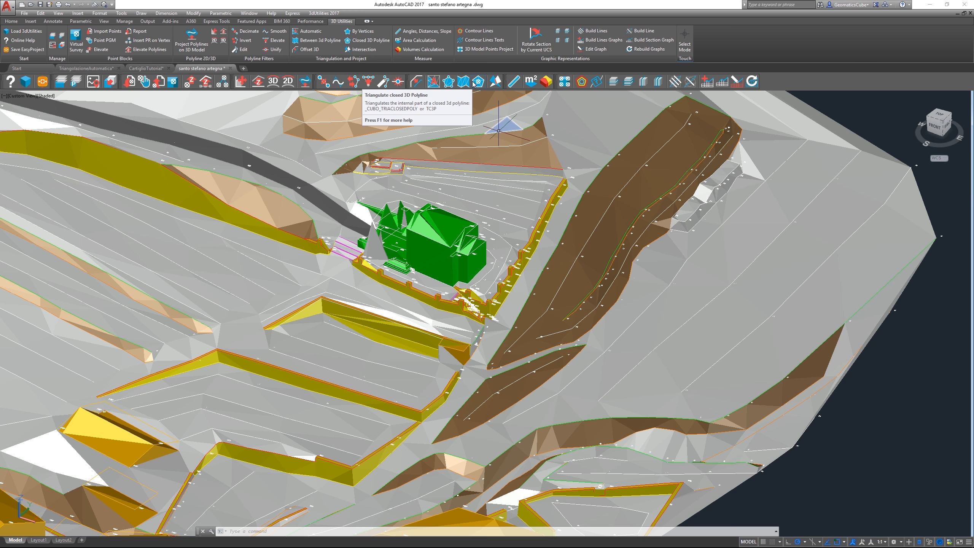
pyautogui.scroll(-2, 550, 296)
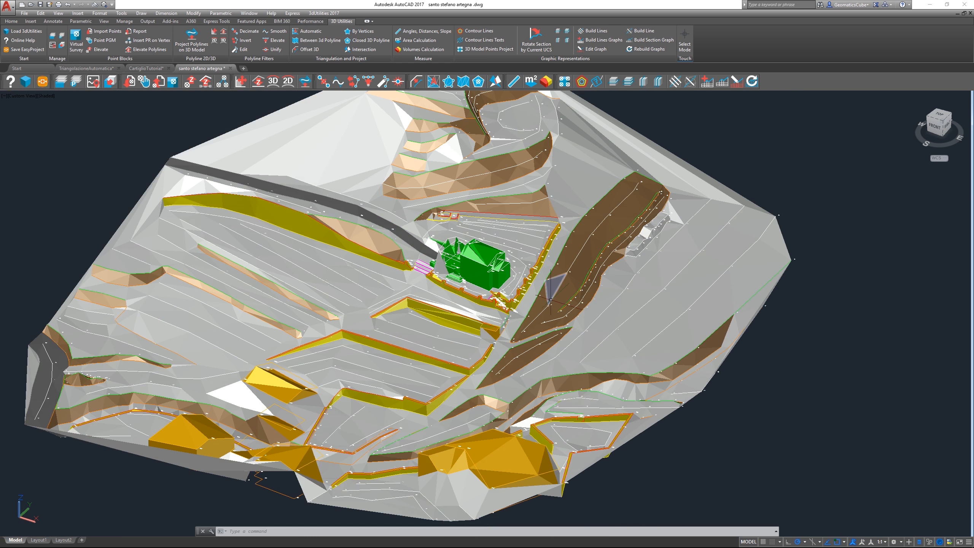
pyautogui.scroll(-5, 544, 253)
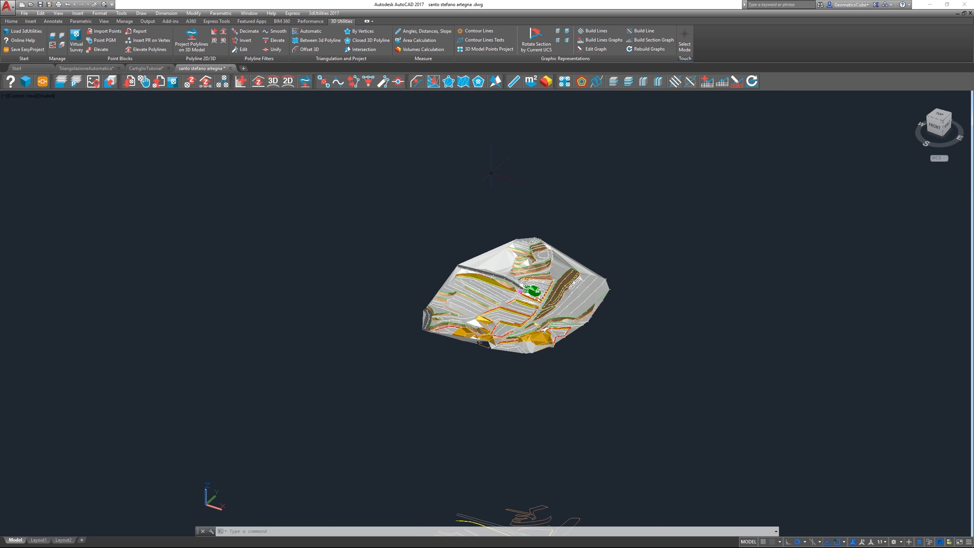